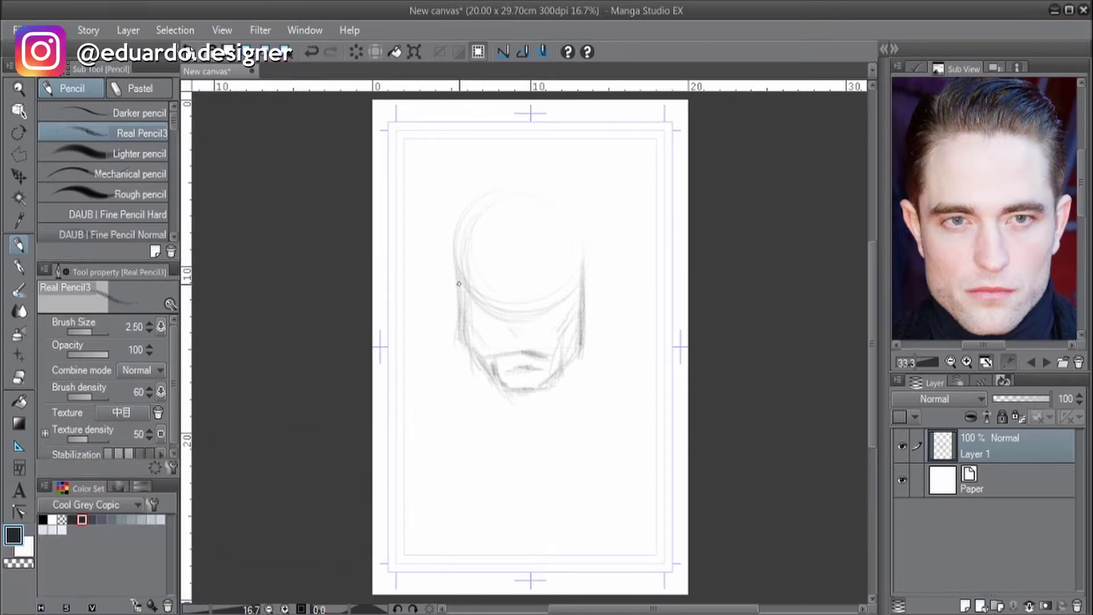
Step: Set the Real Pencil3 brush size to 5.00 and sketch a horizontal eye guideline across the head
key(bracketright)
key(bracketright)
key(bracketright)
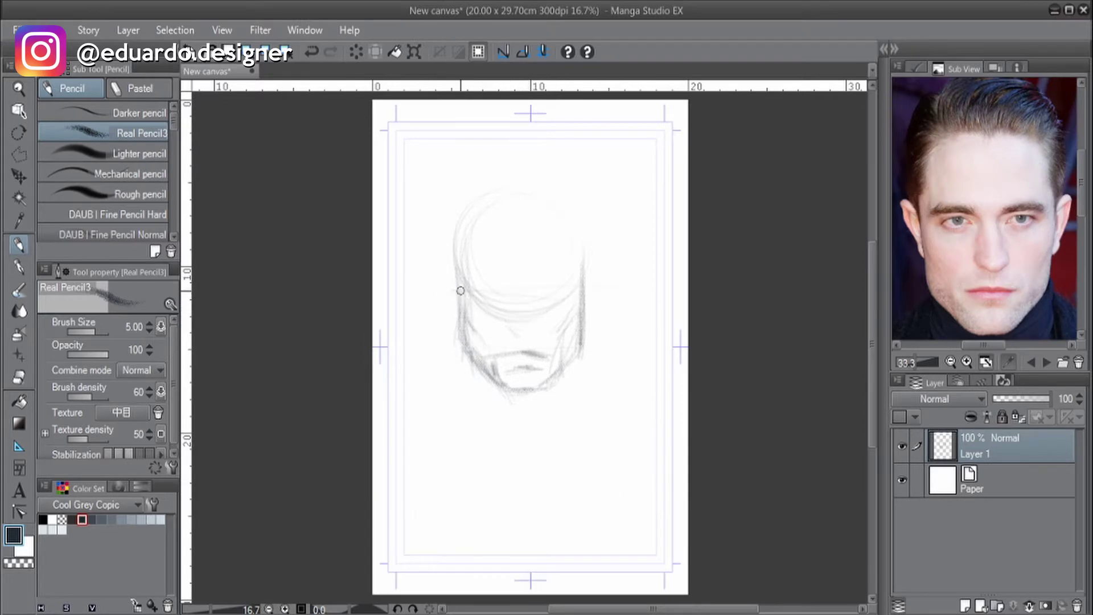
drag(631, 298, 451, 291)
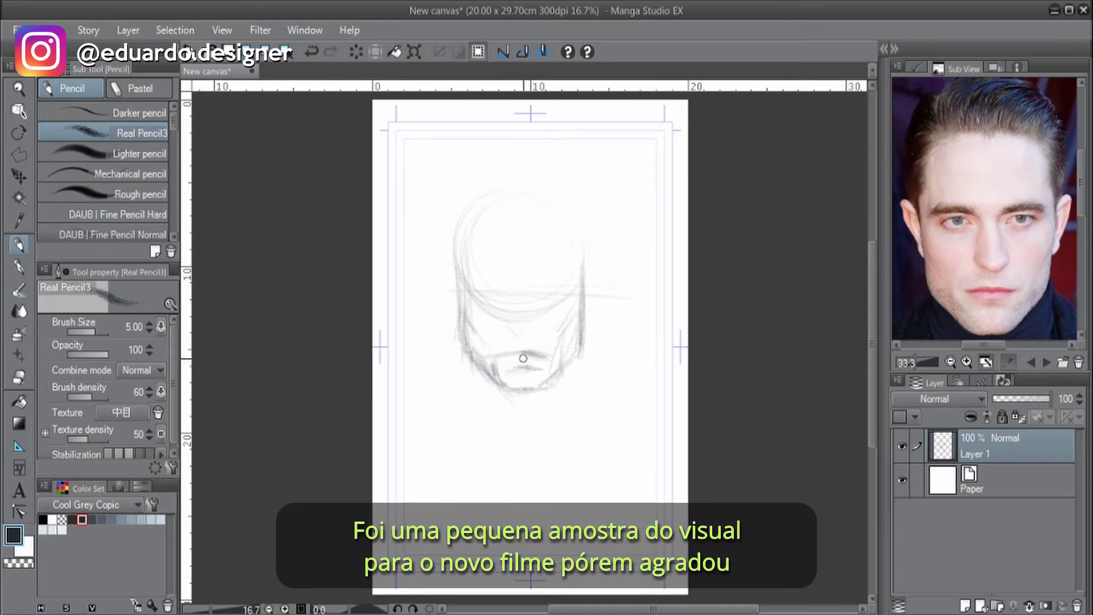
Step: Set the pencil size to 2.50 and draw the mouth line and the lower lip strokes above the chin
scroll(523, 360, up, 1)
scroll(535, 360, up, 1)
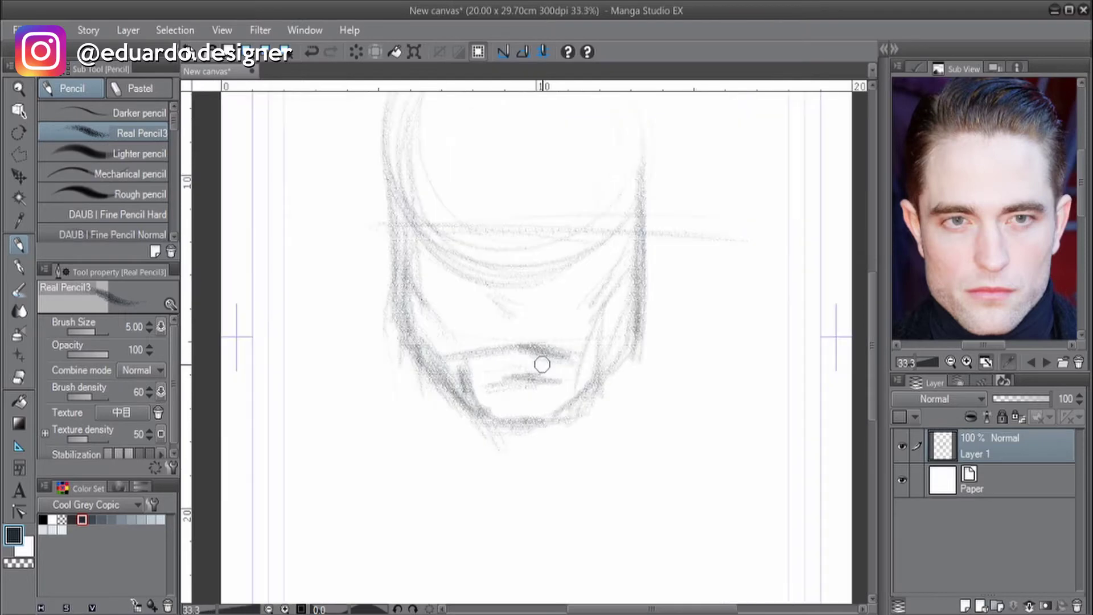
key([)
key([)
key([)
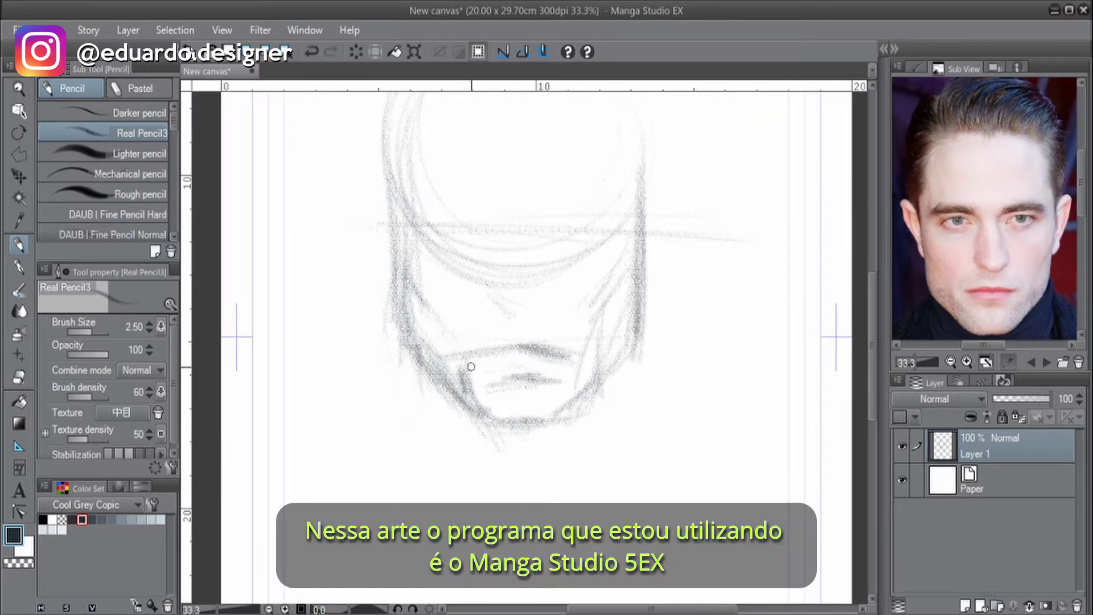
drag(490, 366, 569, 360)
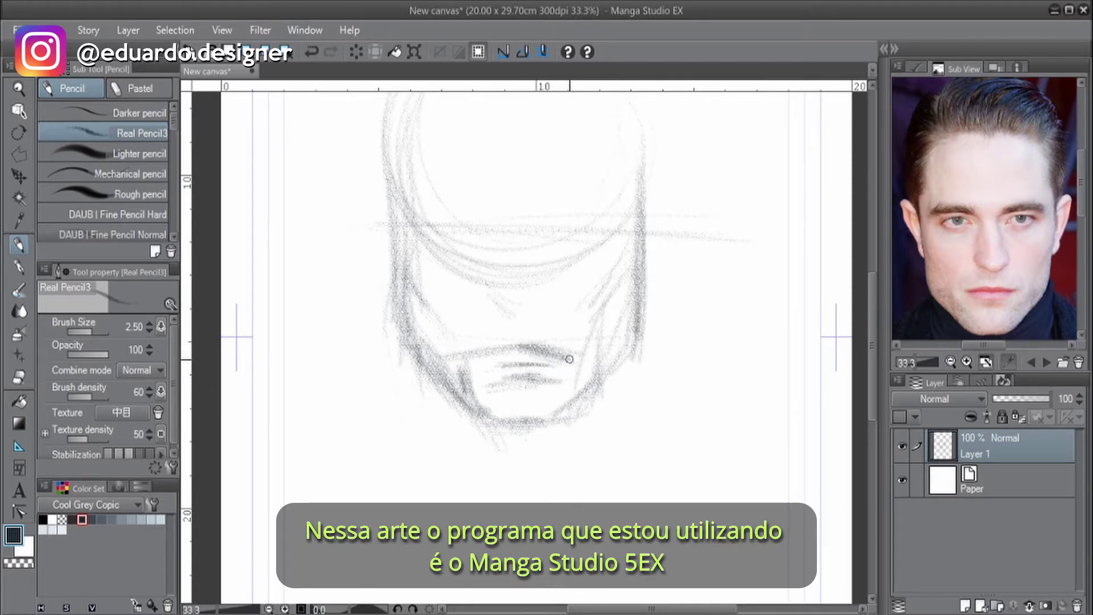
drag(499, 349, 473, 354)
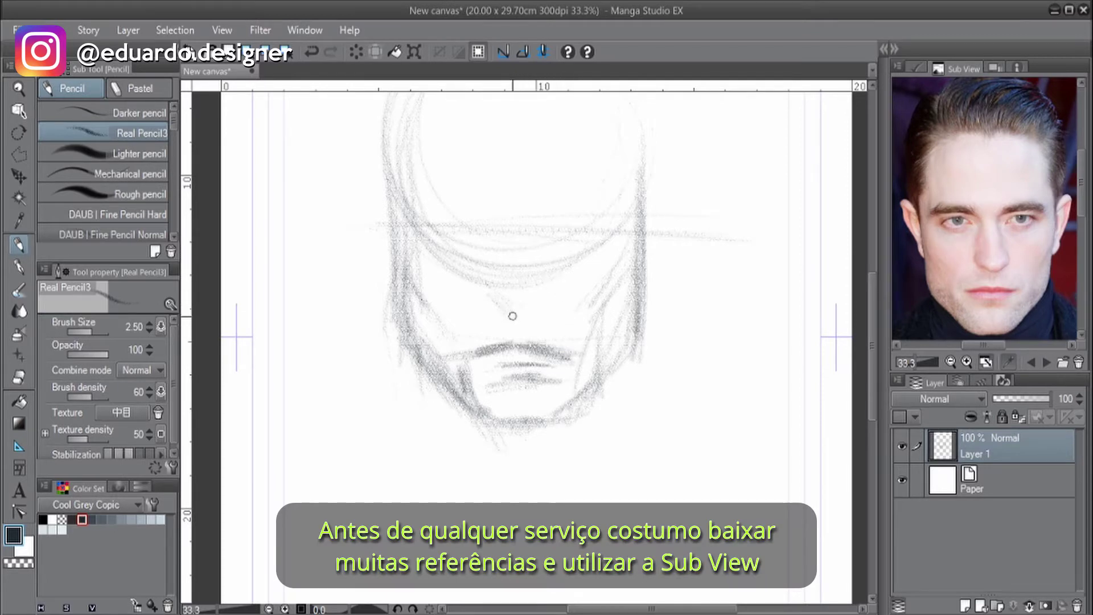
Step: Sketch the base of the nose and mark the outer eye corners at both ends of the eye guideline
mouse_move(493, 303)
mouse_down()
mouse_move(520, 315)
mouse_move(546, 290)
mouse_up()
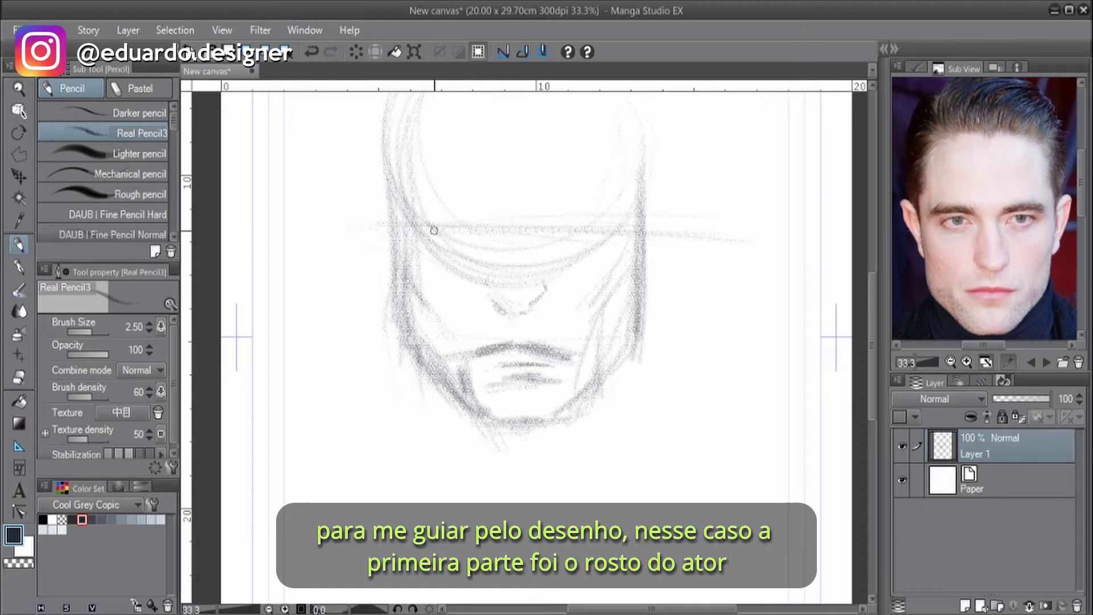
mouse_move(436, 231)
mouse_down()
mouse_move(421, 238)
mouse_move(436, 231)
mouse_up()
drag(609, 230, 621, 240)
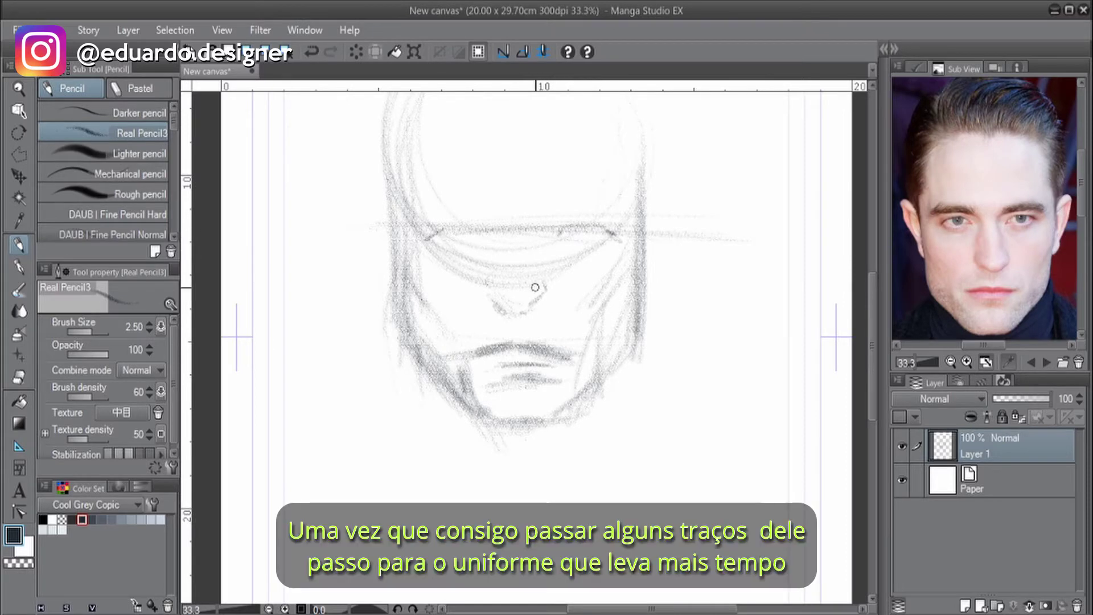
Step: Lasso the eye area of the sketch, shift it slightly upward with a transform, and deselect it
click(24, 153)
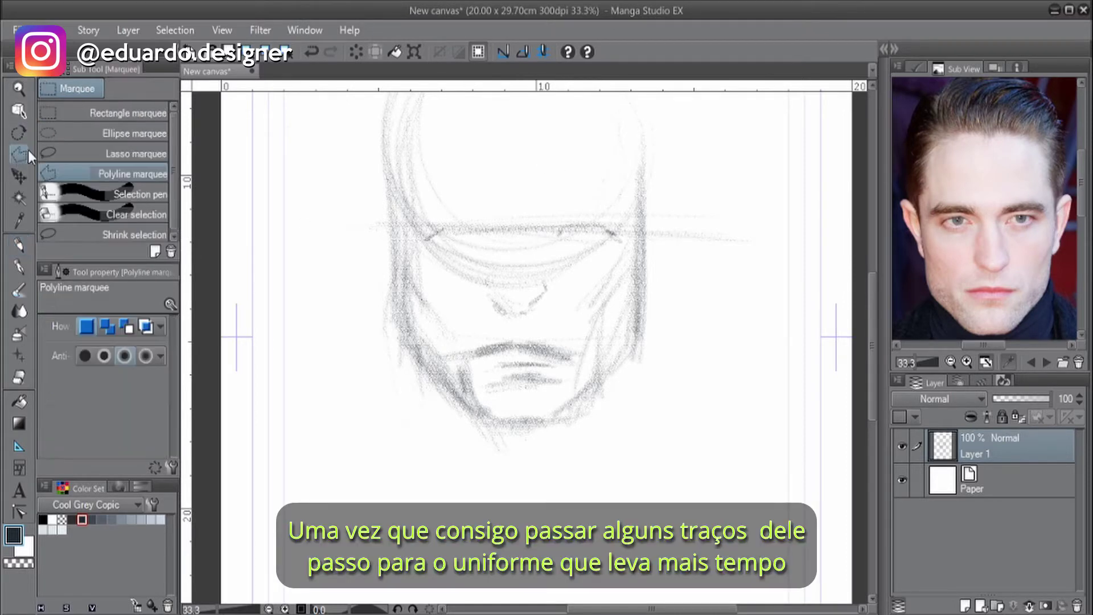
click(83, 151)
mouse_move(625, 229)
mouse_down()
mouse_move(484, 189)
mouse_move(420, 216)
mouse_move(434, 249)
mouse_move(508, 269)
mouse_move(613, 273)
mouse_move(626, 227)
mouse_move(557, 177)
mouse_move(501, 184)
mouse_move(415, 227)
mouse_move(424, 255)
mouse_move(604, 259)
mouse_move(631, 219)
mouse_move(547, 165)
mouse_move(452, 171)
mouse_up()
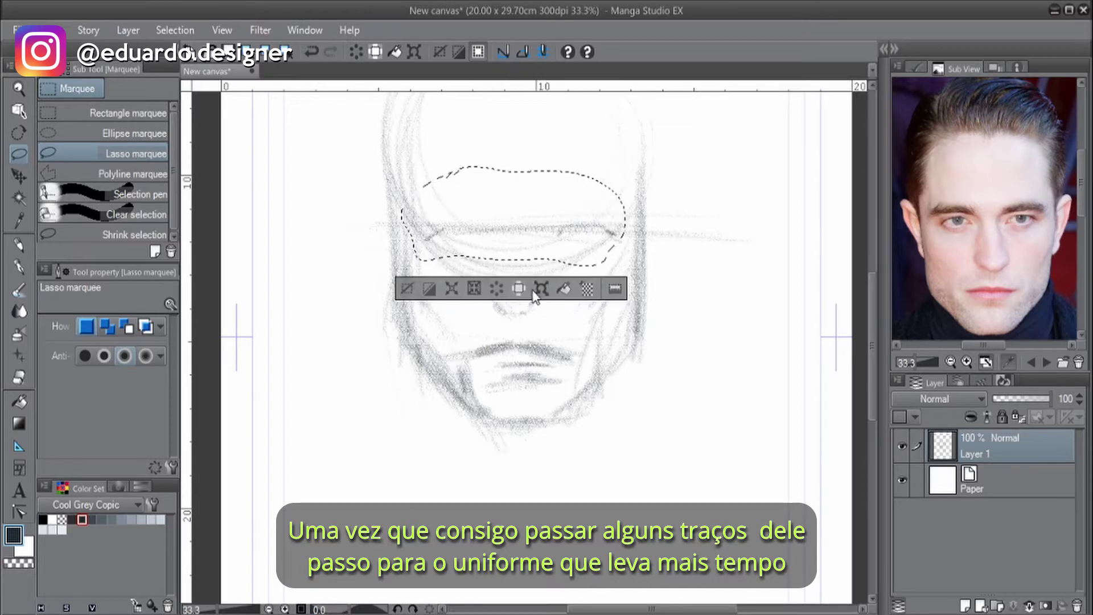
click(542, 288)
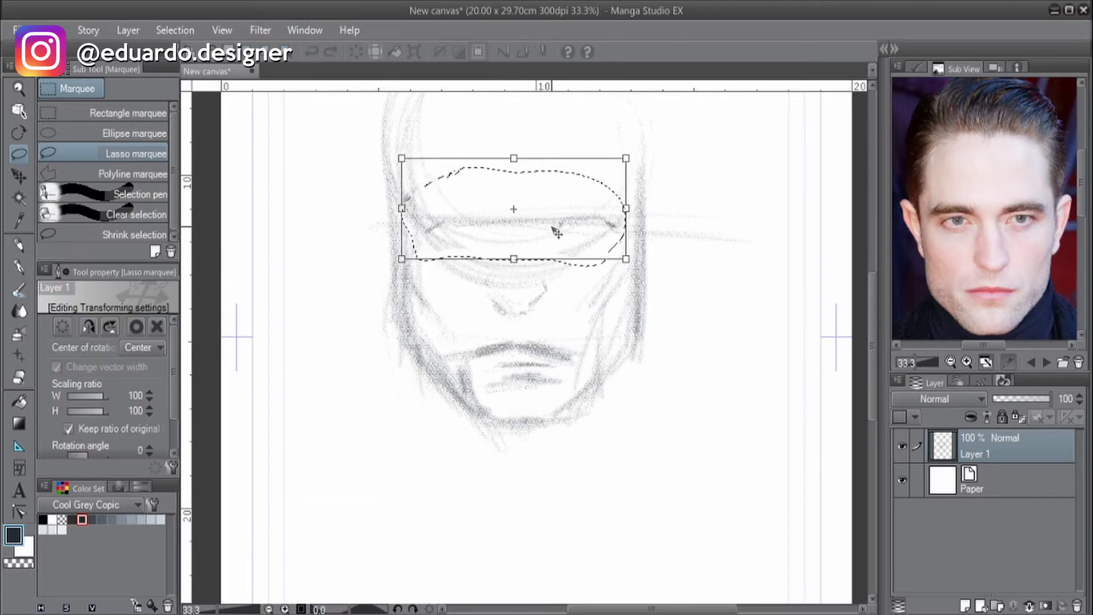
drag(555, 224, 556, 223)
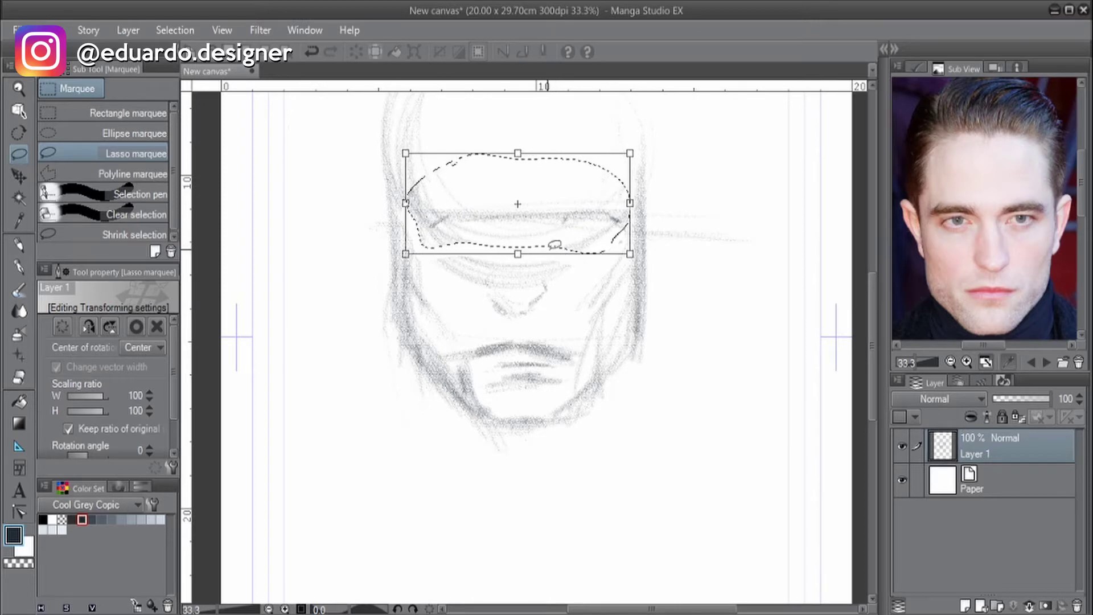
key(Return)
key(p)
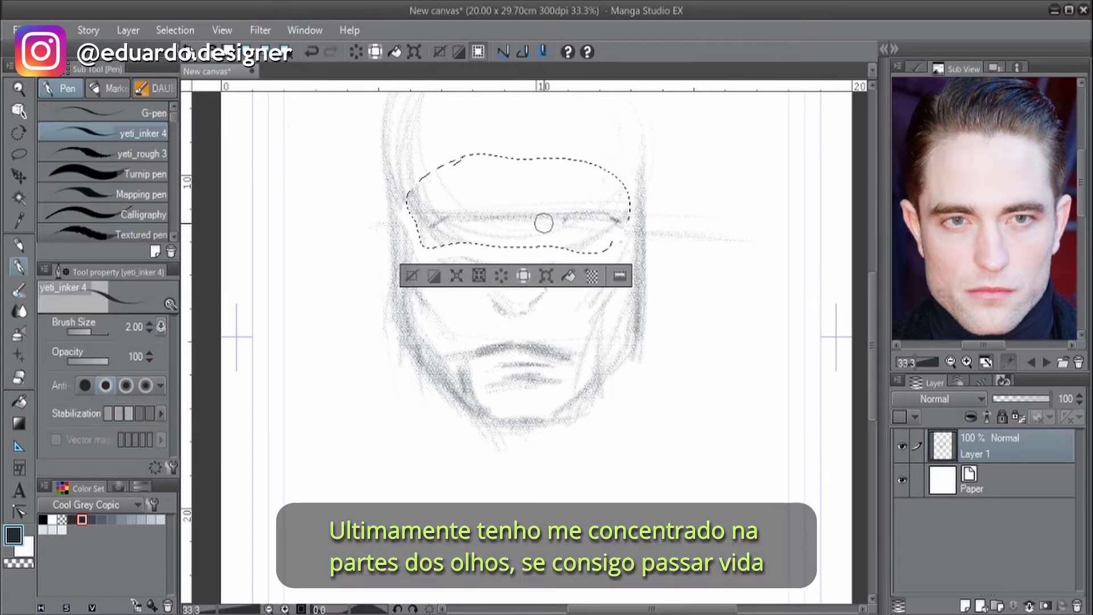
key(ctrl+d)
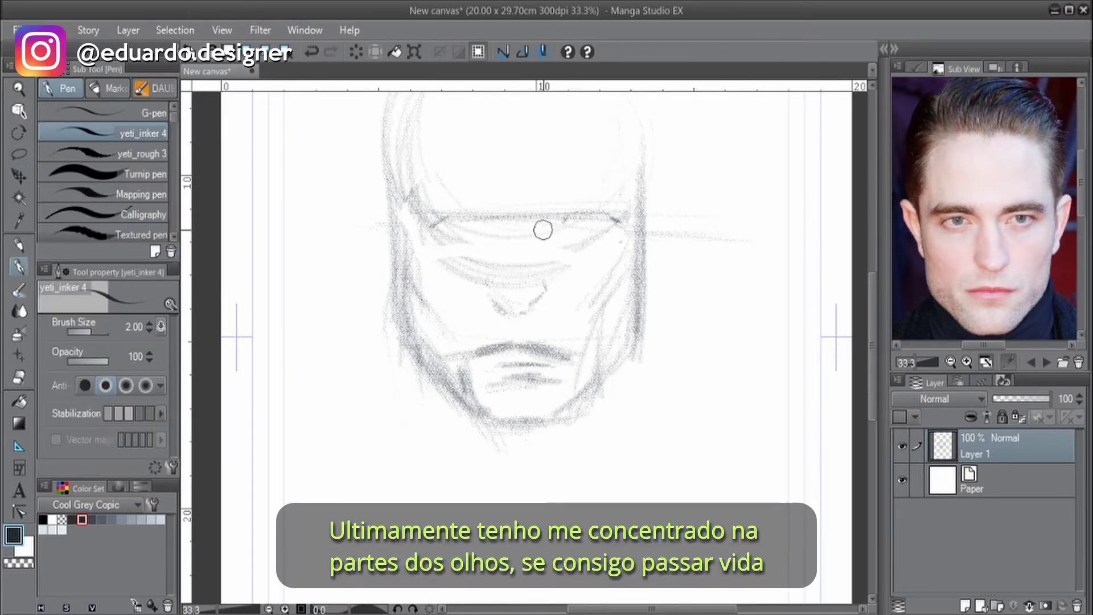
Step: Sketch both eyes along the eye guideline with Real Pencil3, and set the brush size to 5.00
key(p)
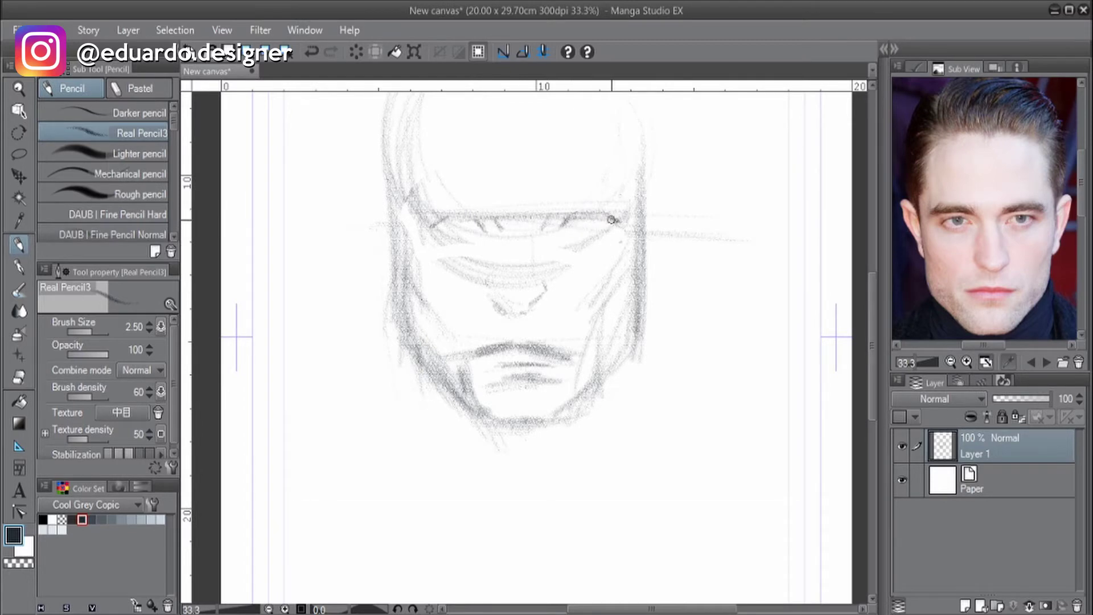
drag(611, 219, 618, 226)
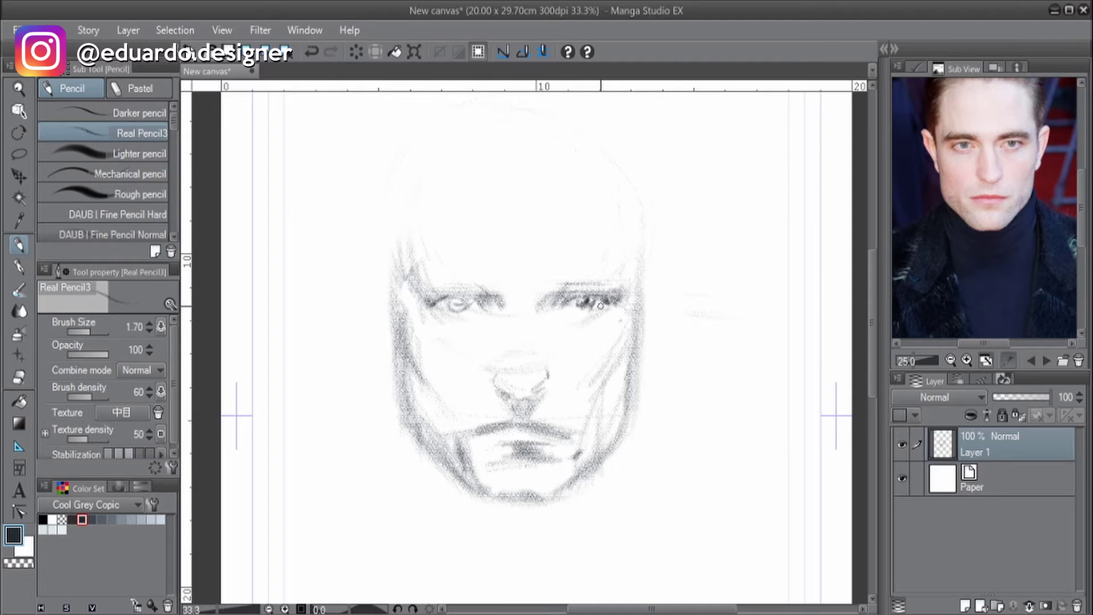
key(])
key(])
key(])
key(])
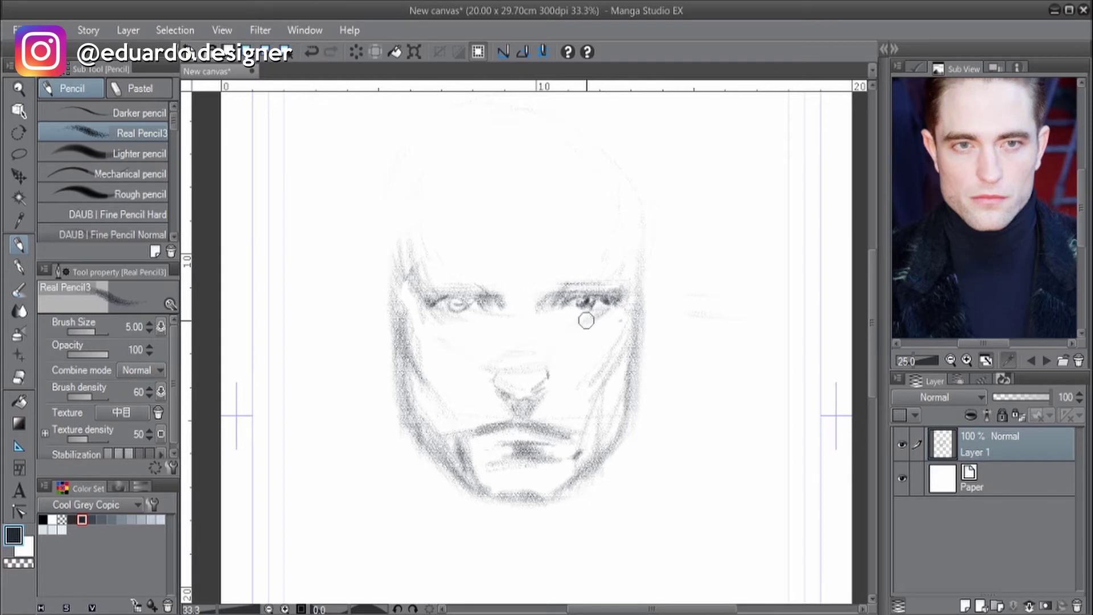
Step: Define the iris of the eye on the left with pencil size 2.00 and shade it at size 4.00
key(bracketleft)
key(bracketleft)
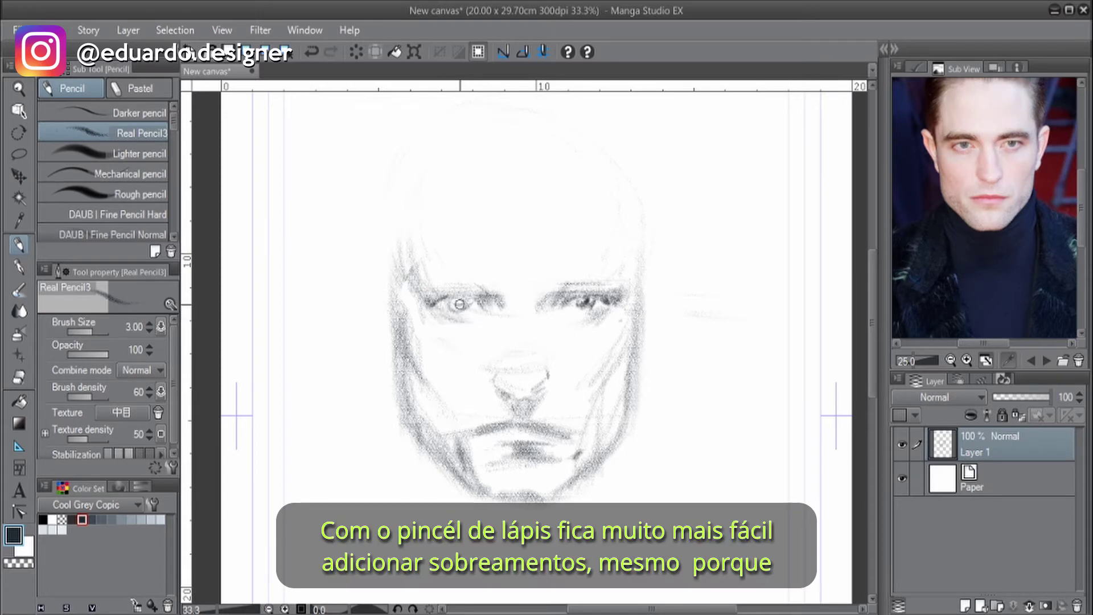
key(bracketleft)
drag(462, 302, 456, 300)
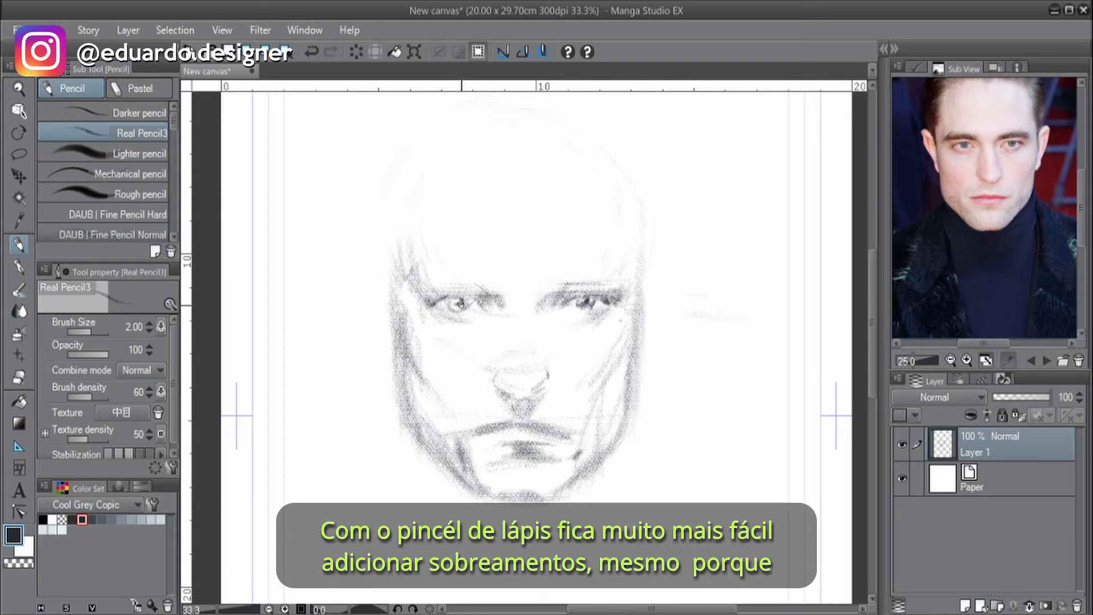
key(bracketright)
key(bracketright)
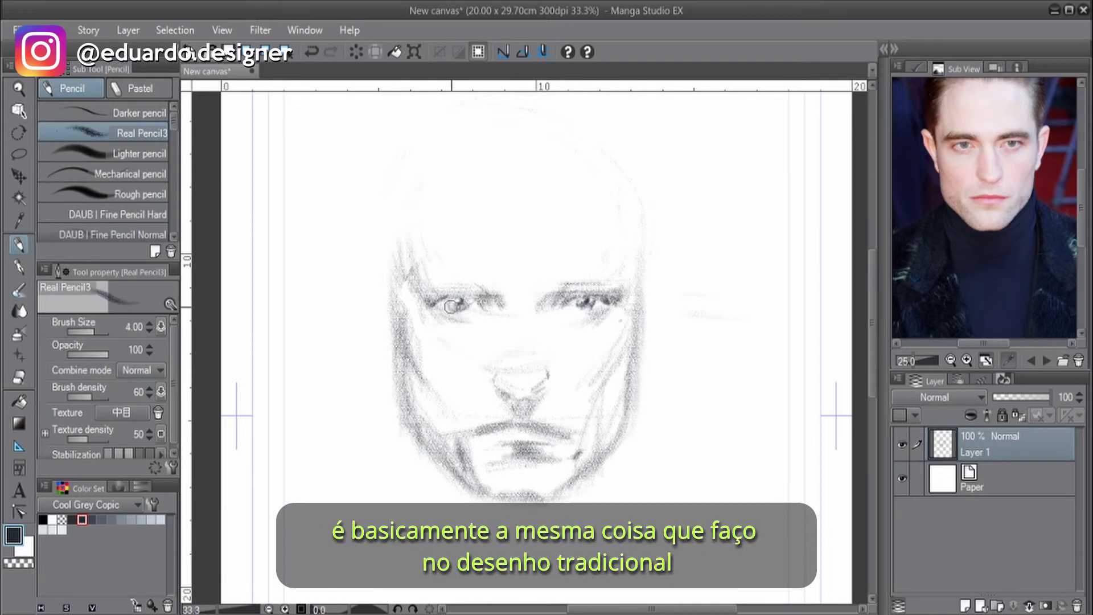
drag(450, 307, 464, 306)
key(bracketleft)
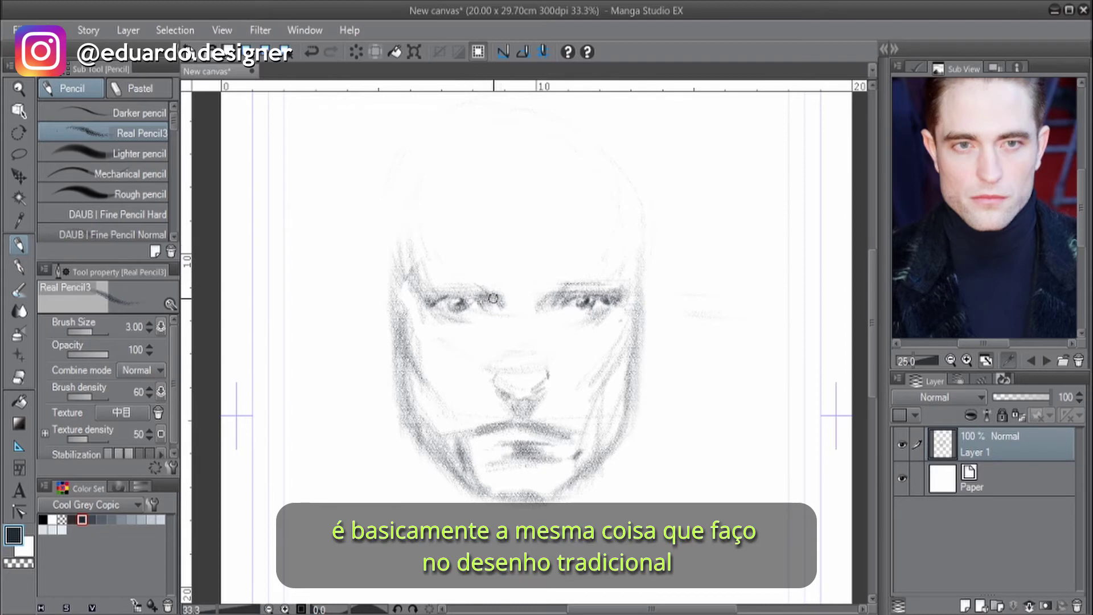
Step: Shade around the inner eye corners and the nose bridge with the pencil at size 6.00
key(bracketright)
key(bracketright)
key(bracketright)
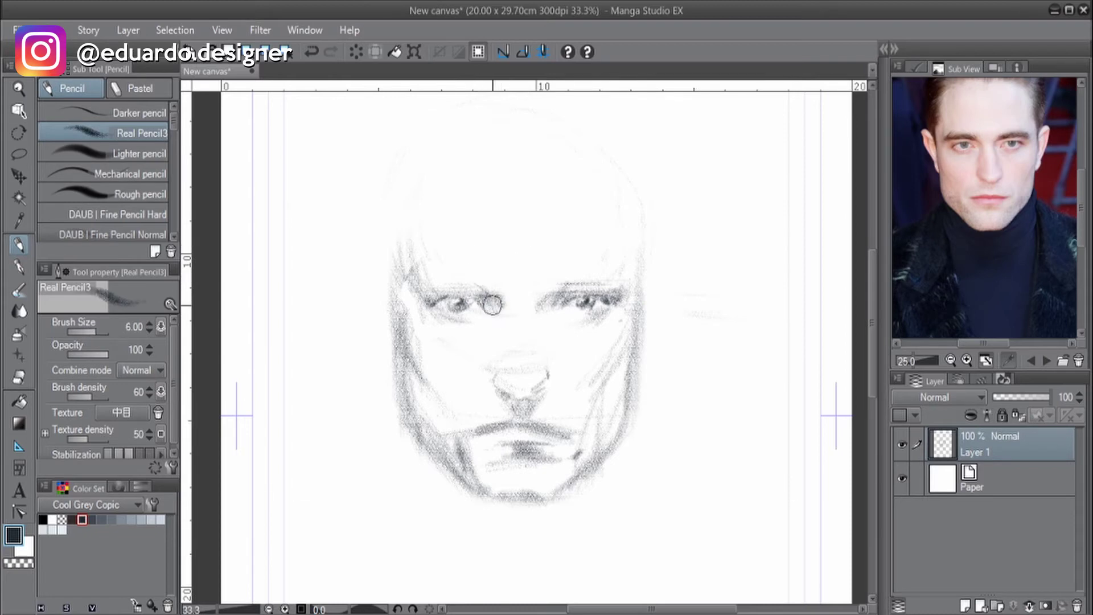
mouse_move(492, 305)
mouse_down()
mouse_move(542, 304)
mouse_move(538, 334)
mouse_up()
drag(461, 297, 464, 299)
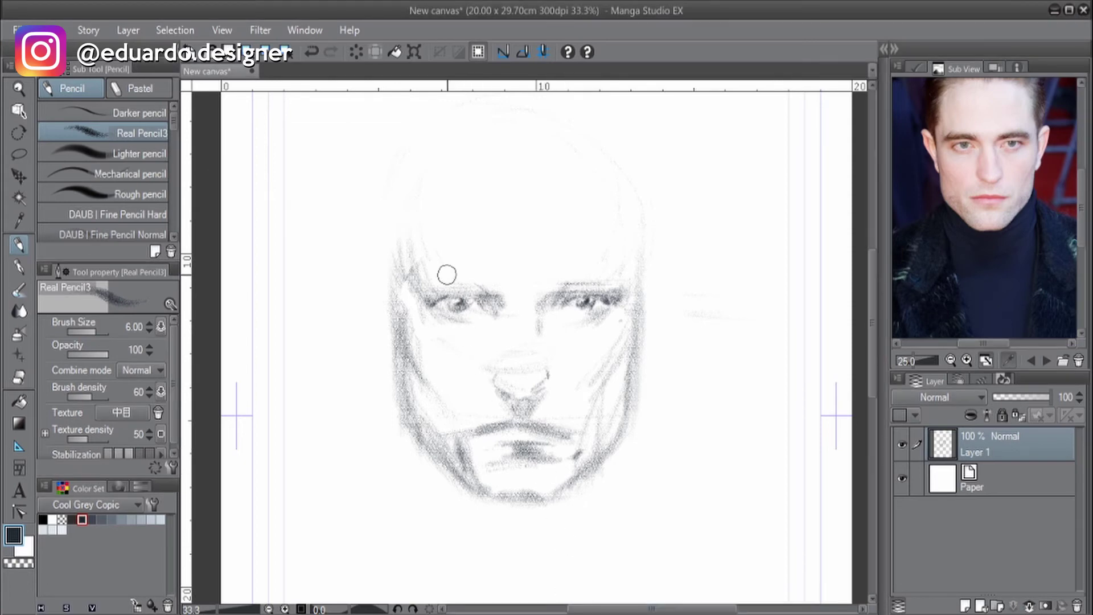
Step: Darken the eyebrows and define the mouth line with the pencil at size 1.70, and set the brush size to 3.00
key(bracketleft)
key(bracketleft)
key(bracketleft)
key(bracketleft)
key(bracketleft)
key(bracketleft)
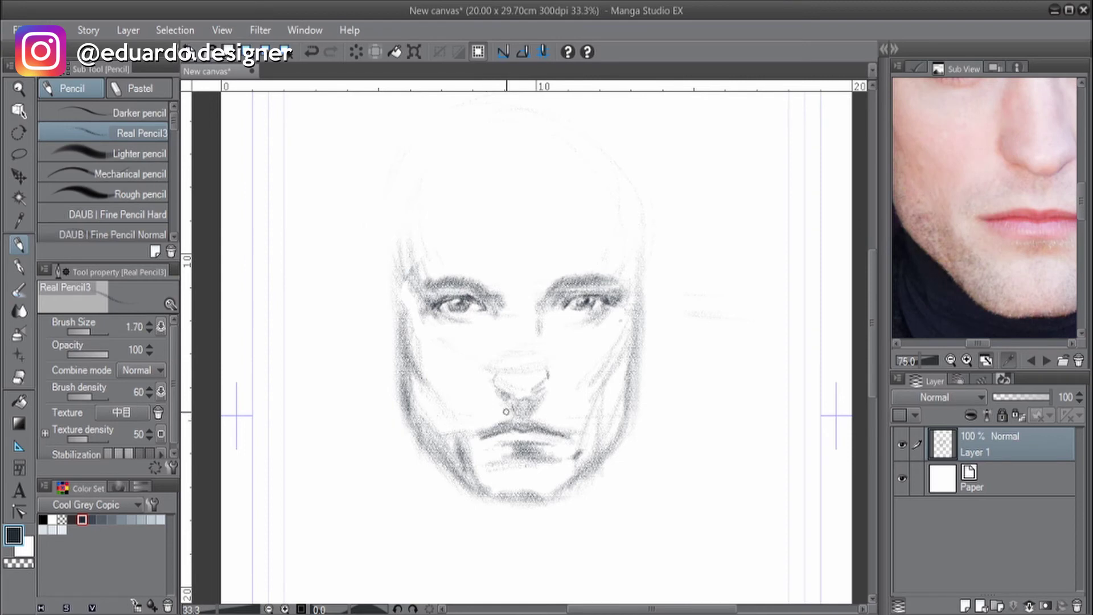
key(e)
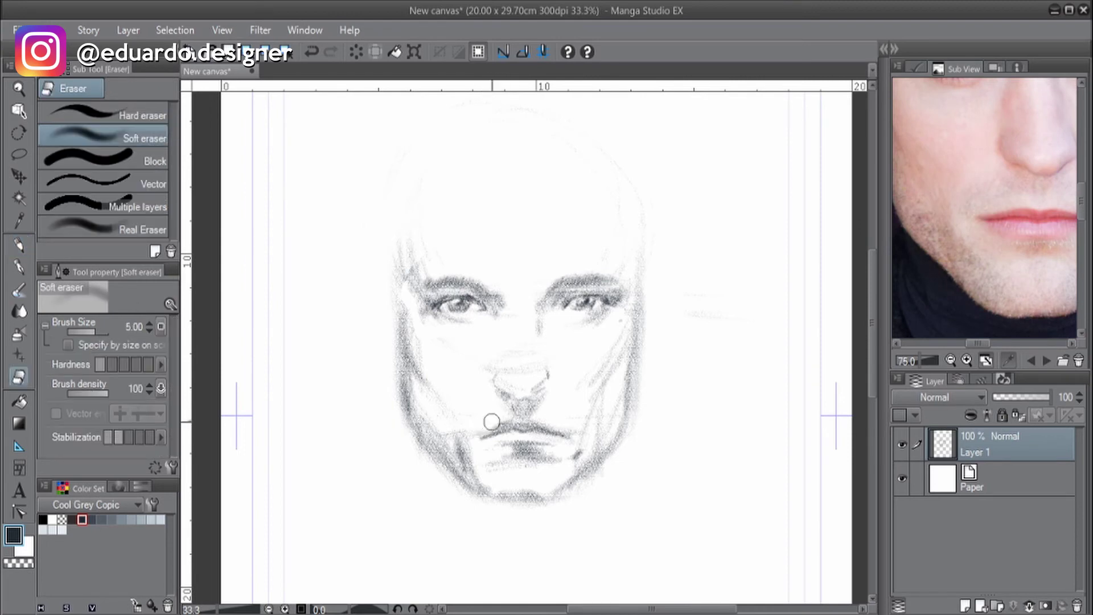
key(p)
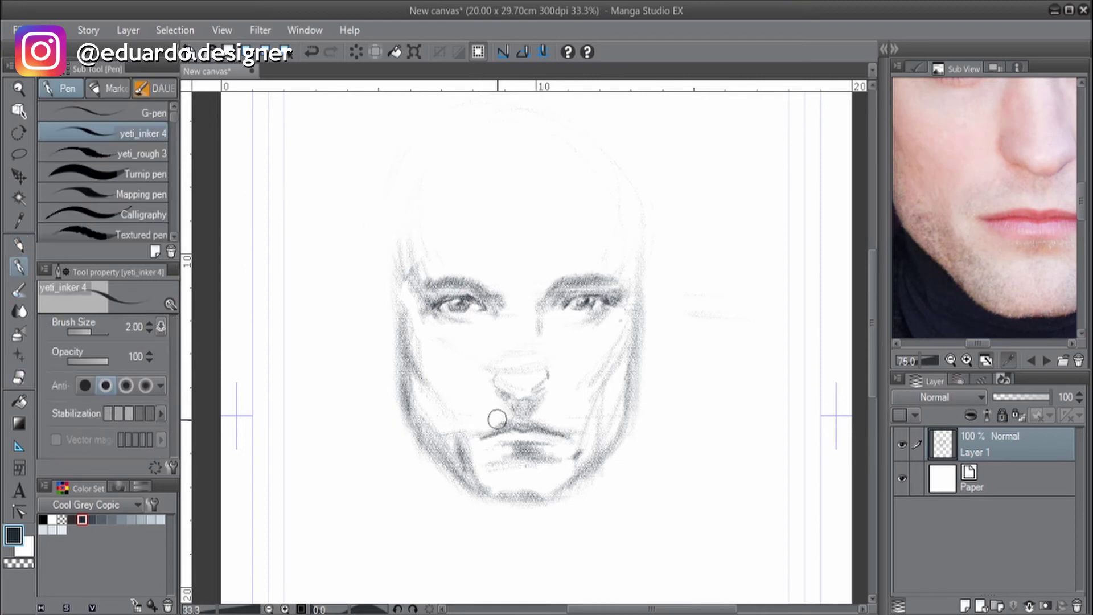
key(p)
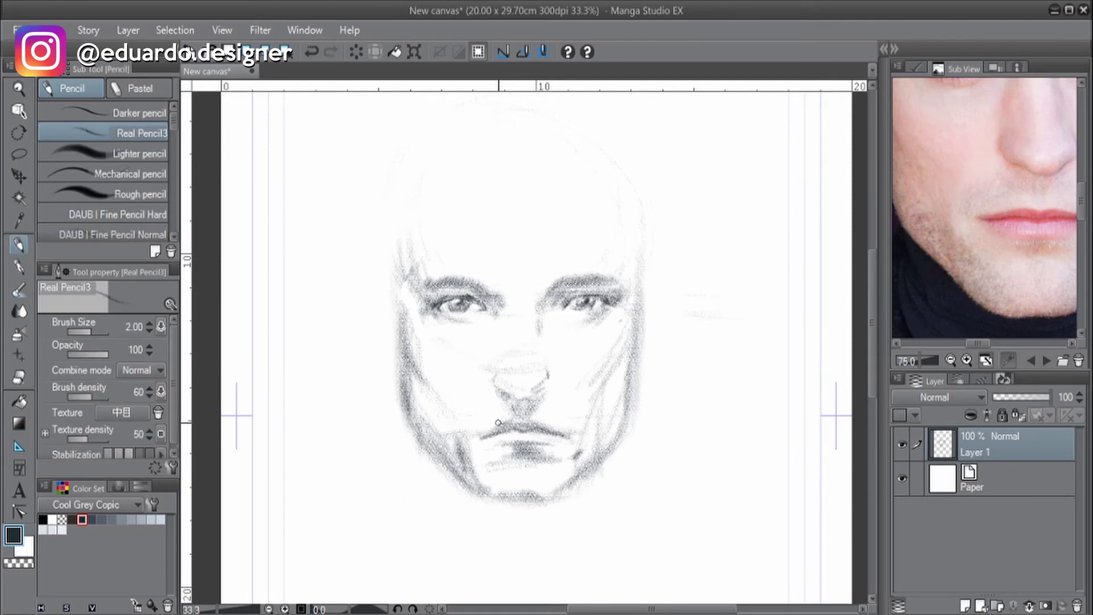
key(bracketright)
Step: Back up the sketch by locking and duplicating Layer 1, unlocking the copy, and hiding the original
click(1002, 416)
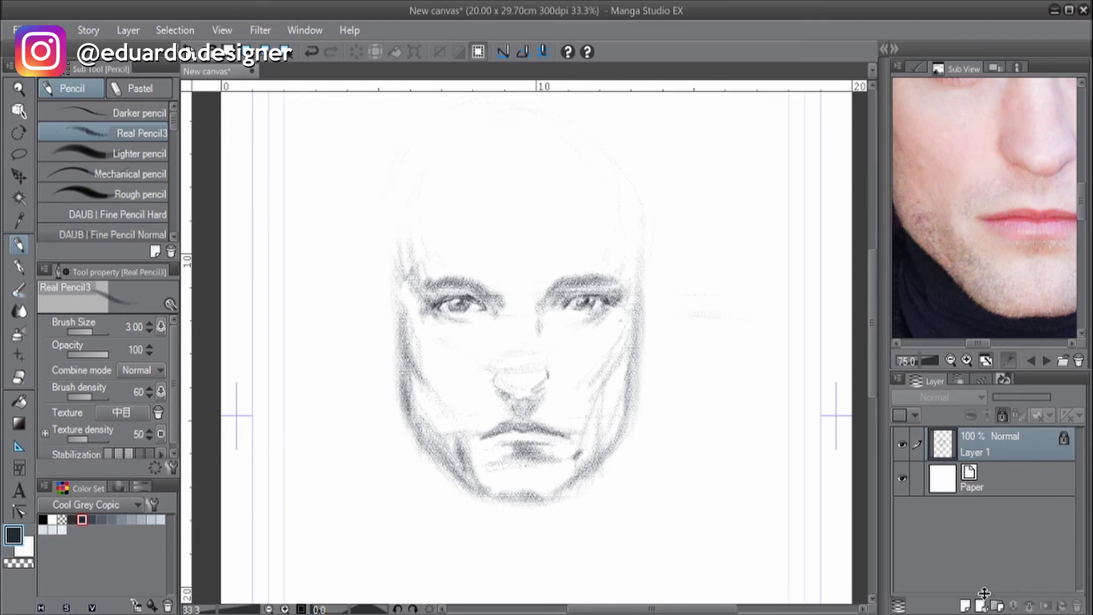
drag(983, 594, 982, 604)
click(1005, 413)
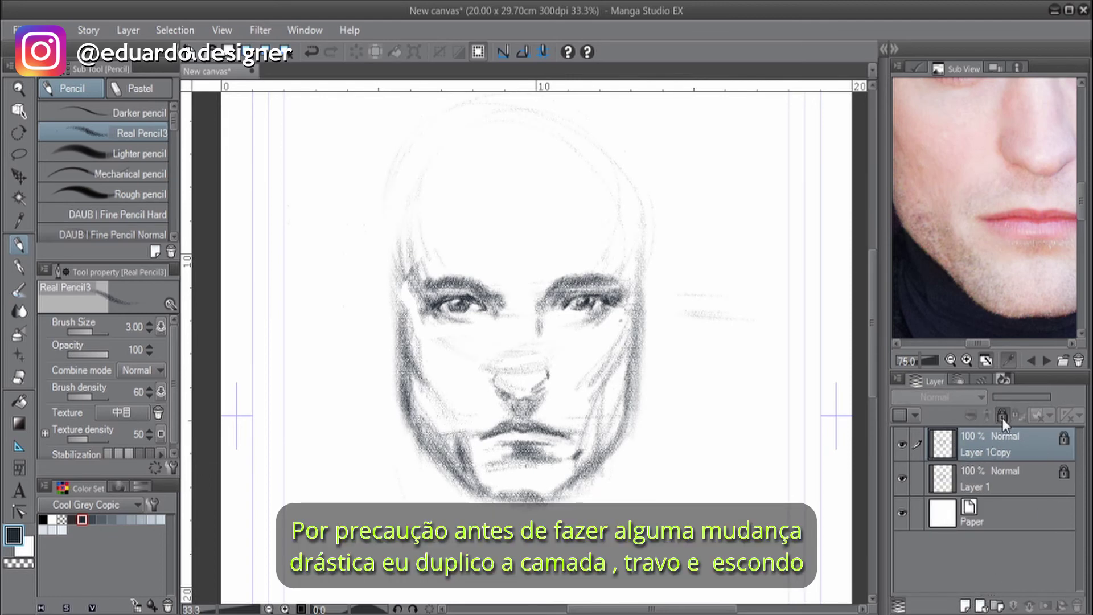
click(904, 478)
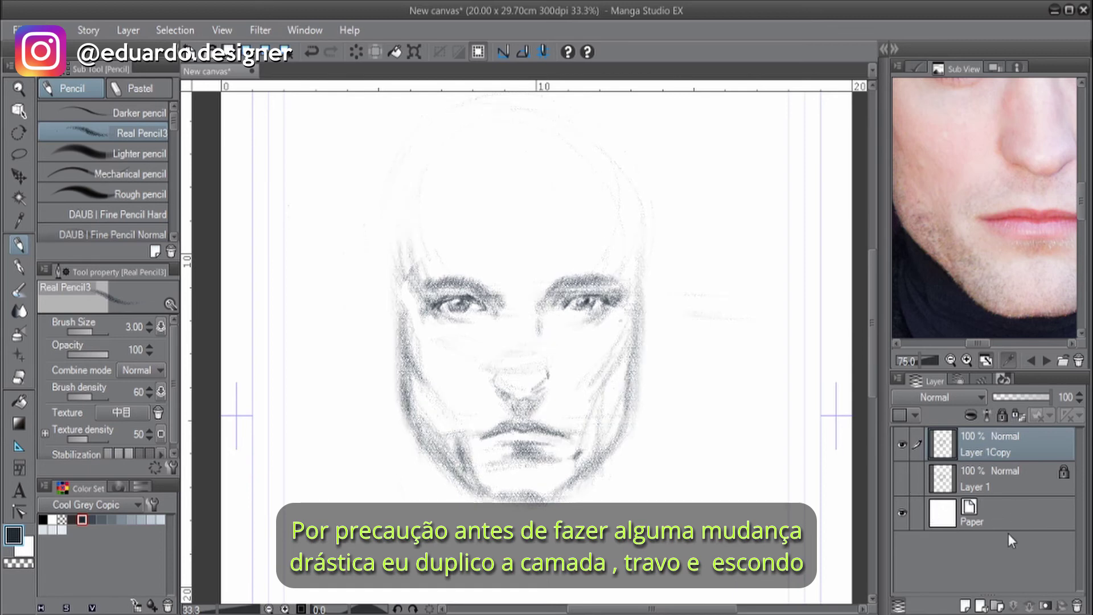
Step: Create a layer folder named Arquivo, store the hidden Layer 1 in it, and collapse the folder
click(991, 606)
drag(996, 468, 1000, 501)
click(1000, 504)
click(986, 475)
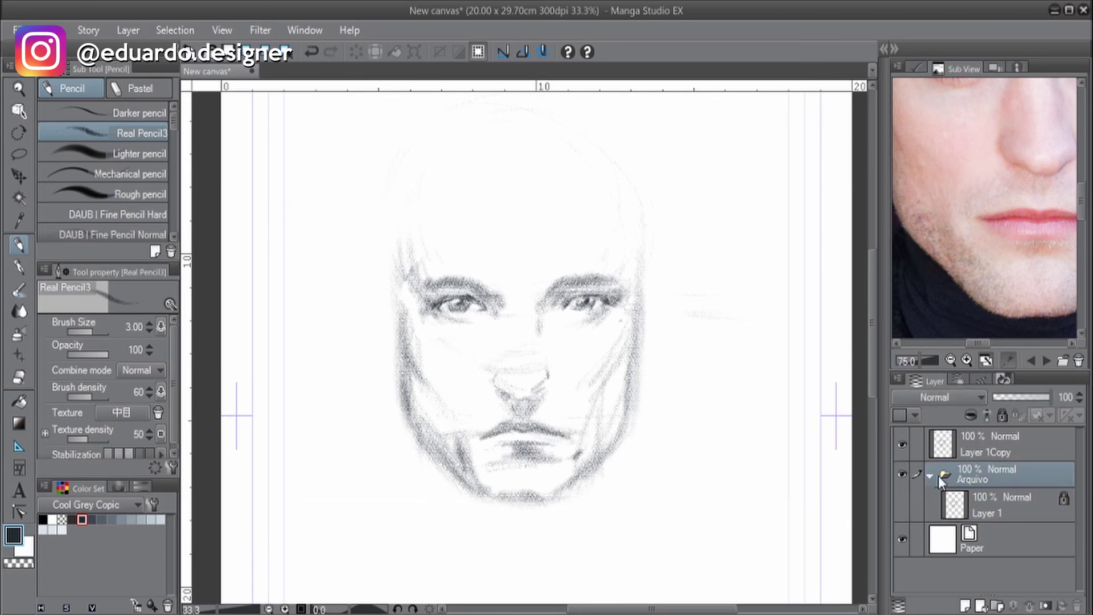
click(931, 474)
Step: Add a new layer above Layer 1Copy and lock Layer 1Copy
click(979, 451)
click(966, 605)
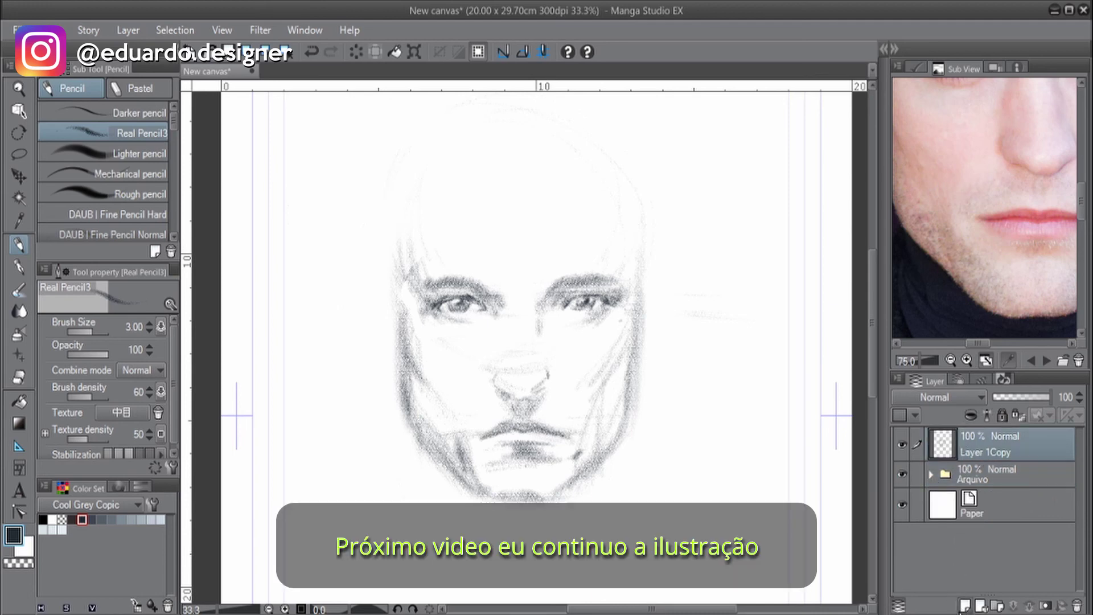
click(994, 479)
click(1002, 415)
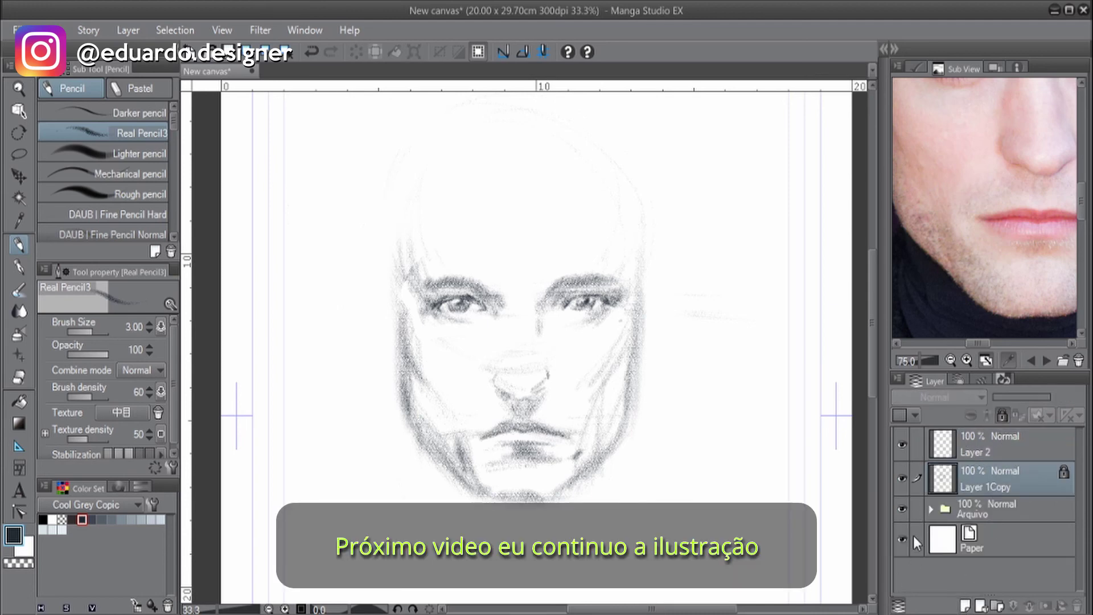
Step: Switch the reference image from the actor's face to the red-lit Batman costume photo
click(1046, 361)
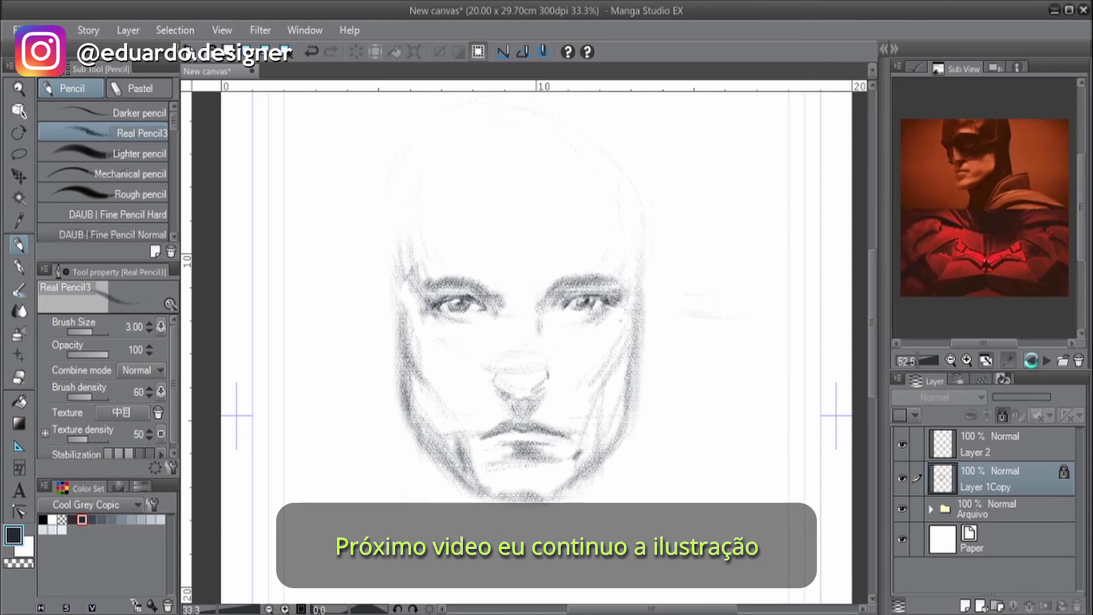
click(1046, 361)
click(1045, 361)
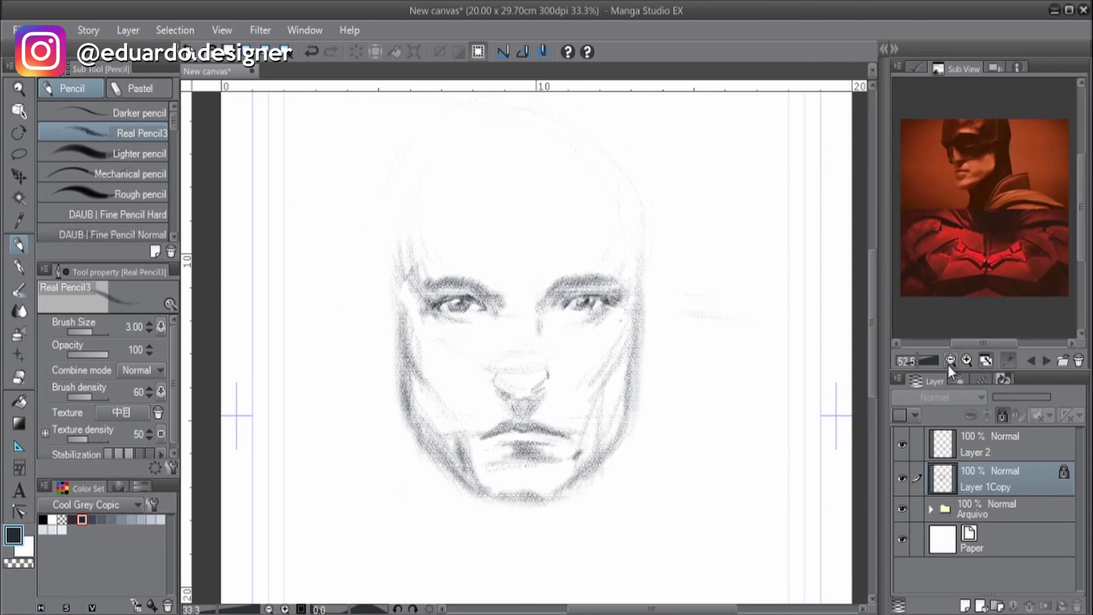